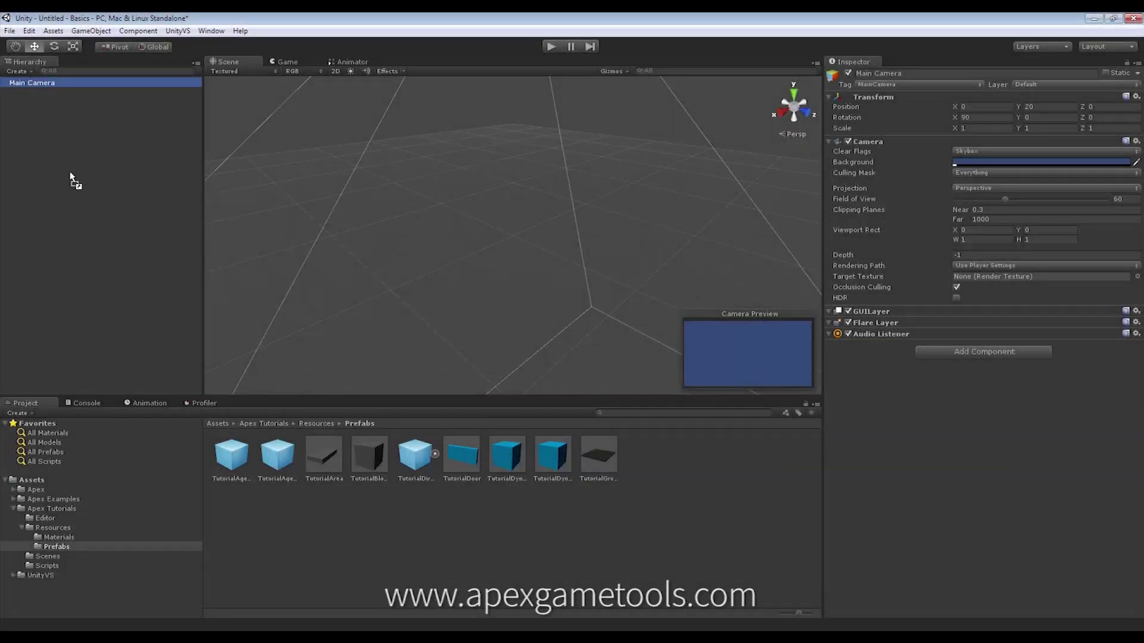
# Drag the TutorialGround, TutorialDirectionalLight and green TutorialAgent2 prefabs into the scene.
pyautogui.moveTo(70, 177); pyautogui.dragTo(132, 271)
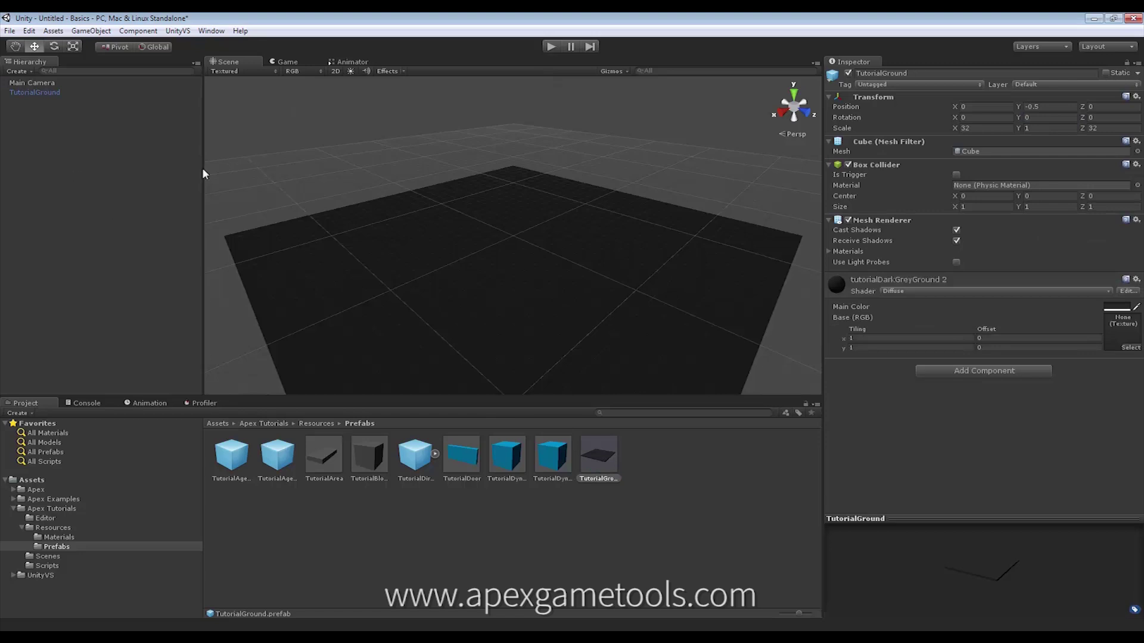
pyautogui.moveTo(420, 467); pyautogui.dragTo(95, 199)
pyautogui.moveTo(289, 459); pyautogui.dragTo(58, 193)
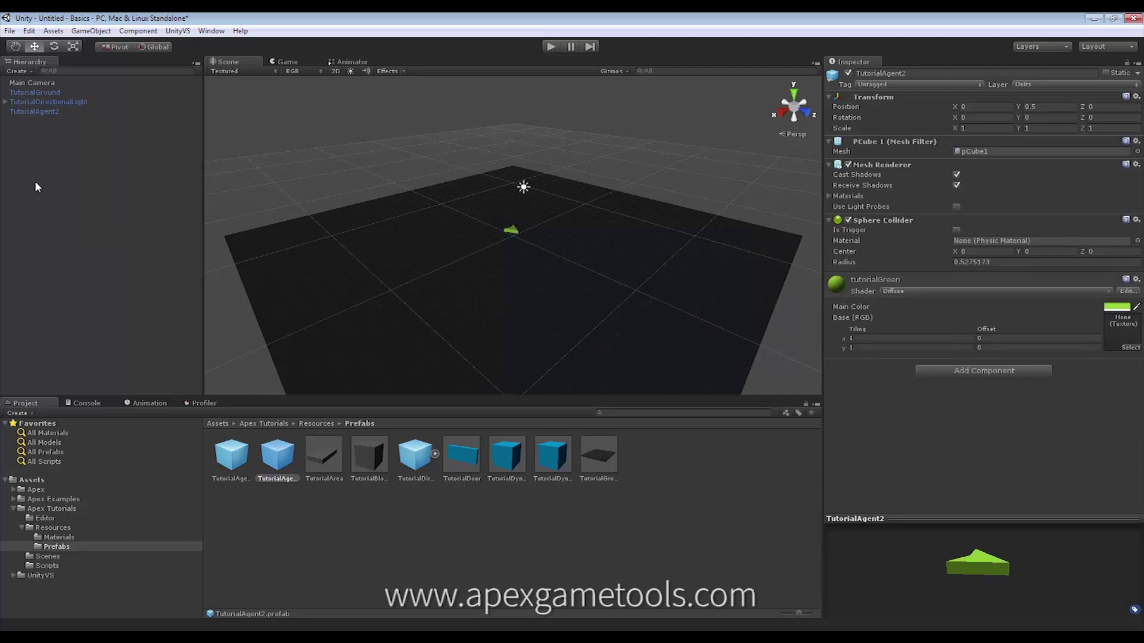
# Inspect the ground, directional light and TutorialAgent2 objects in turn; the agent sits at 0, 0.5, 0.
pyautogui.click(41, 91)
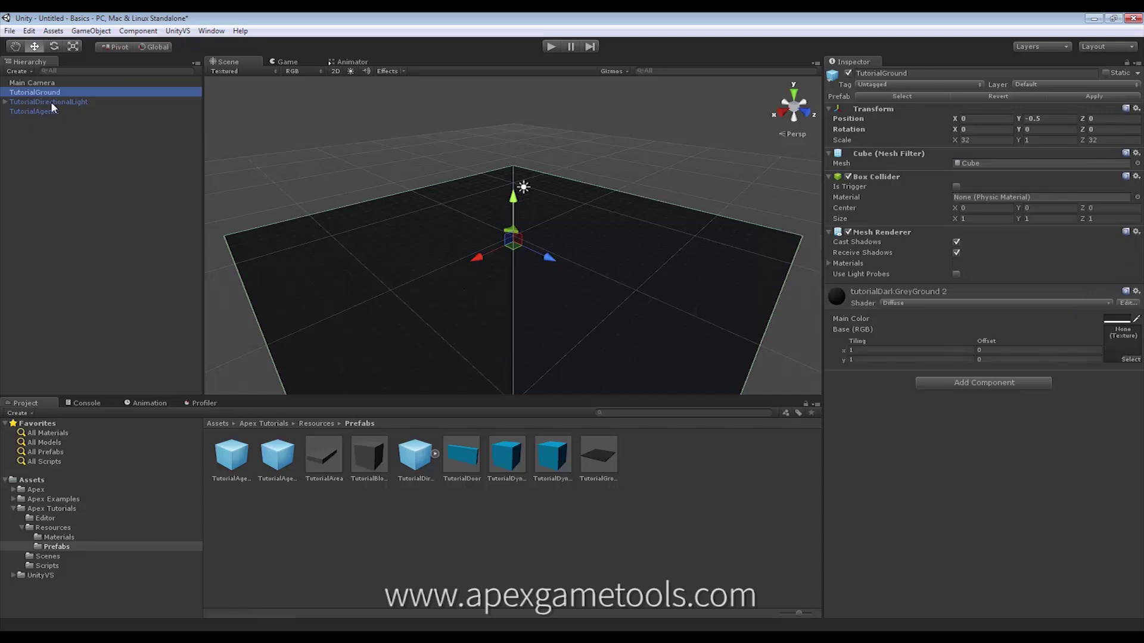
pyautogui.click(50, 101)
pyautogui.click(46, 111)
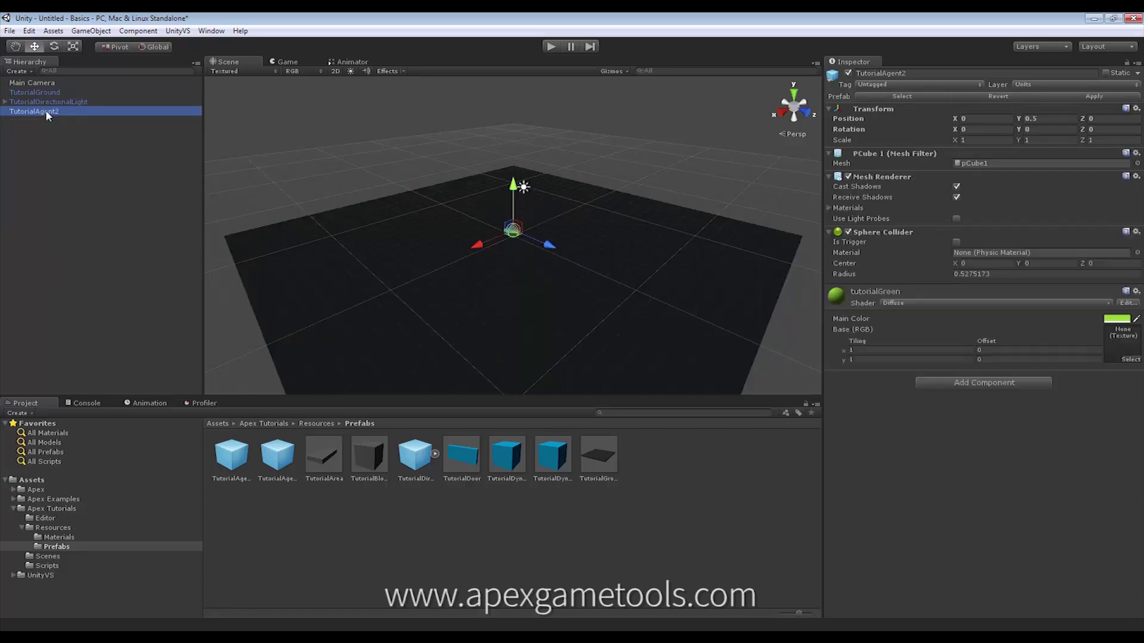
pyautogui.click(41, 91)
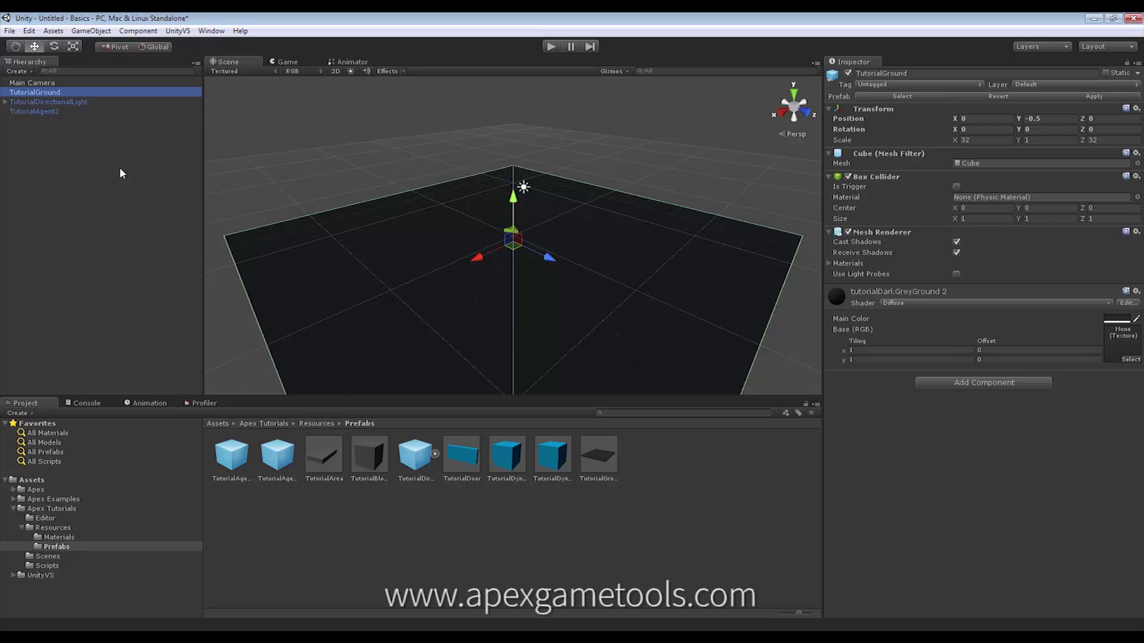
# Clear the selection, then select TutorialAgent2 to show its Sphere Collider and tutorialGreen material.
pyautogui.click(122, 189)
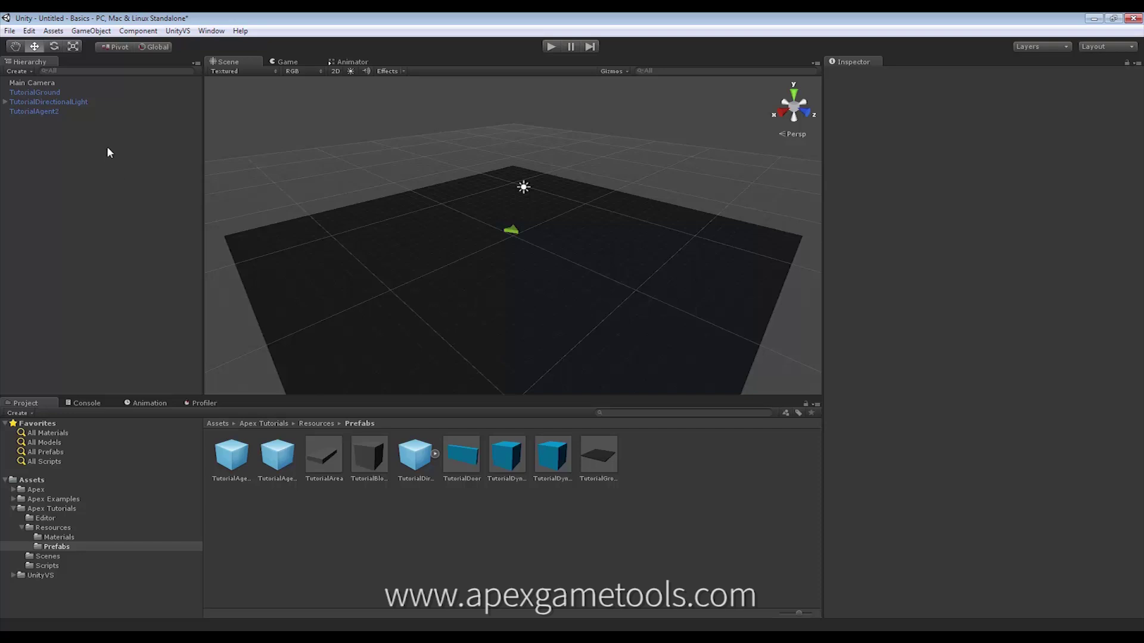
pyautogui.click(42, 111)
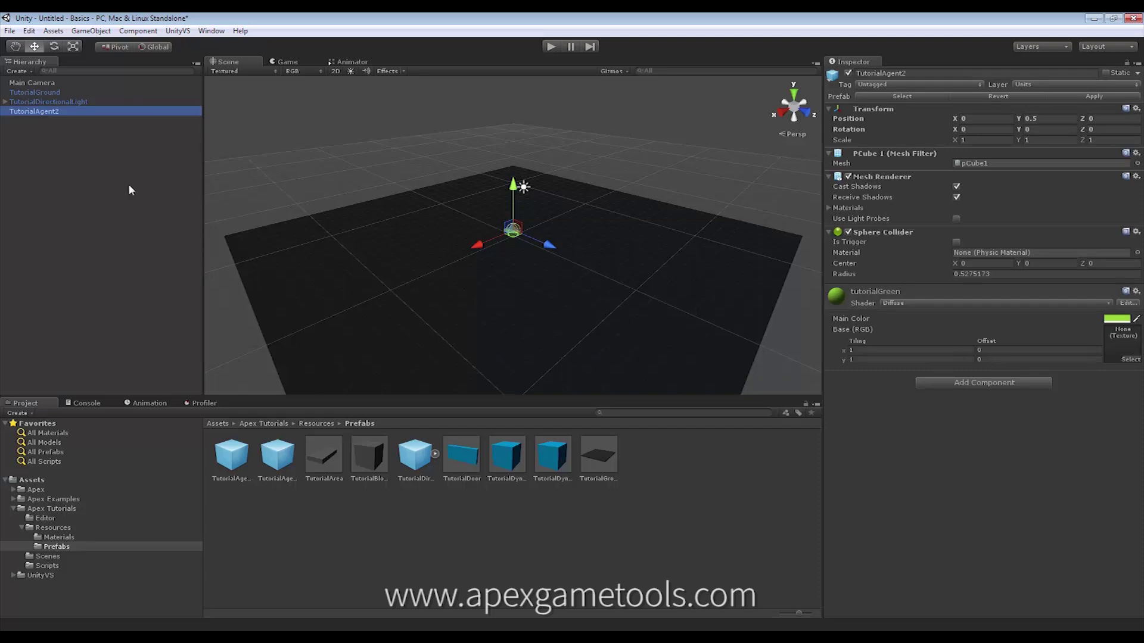
# In TutorialAgent2's Add Component list, browse to Apex > QuickStarts.
pyautogui.click(993, 385)
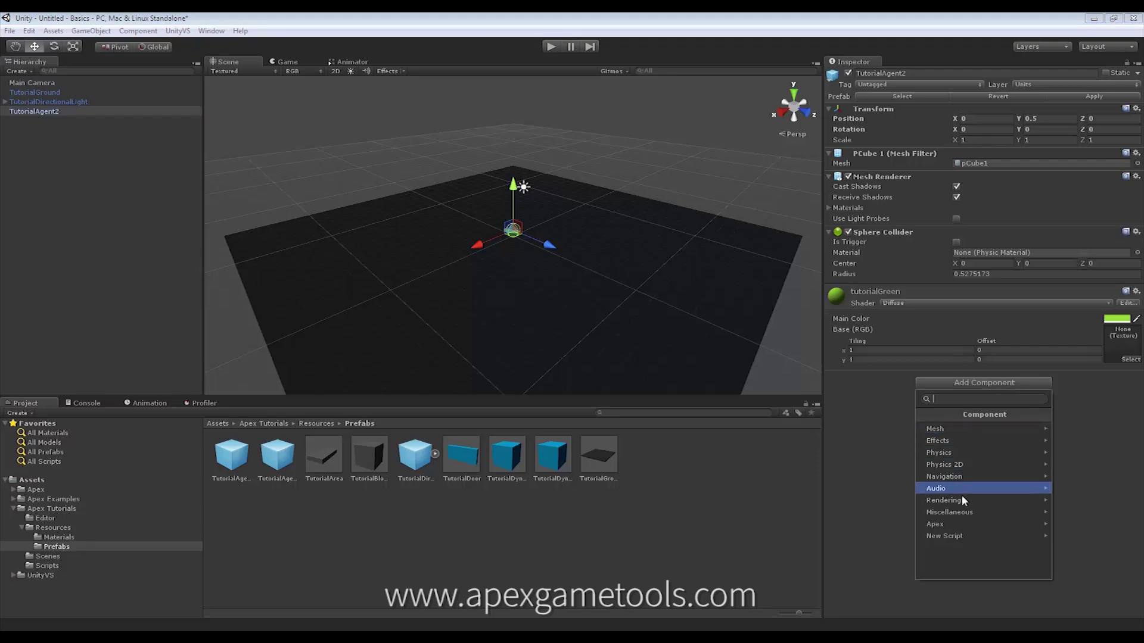
pyautogui.click(960, 522)
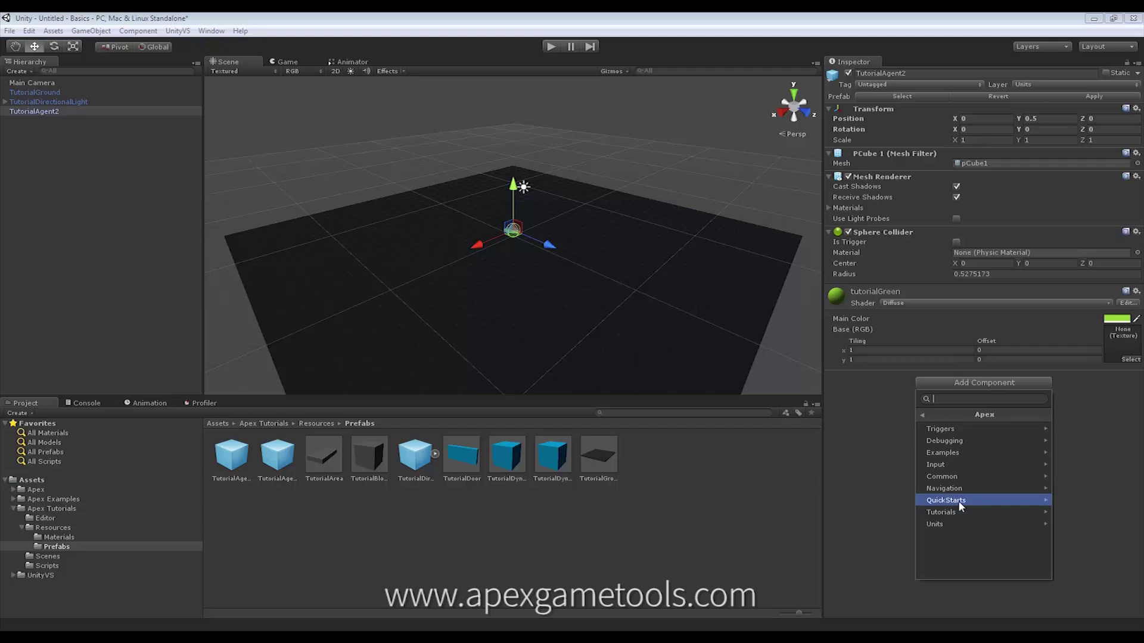
pyautogui.click(958, 502)
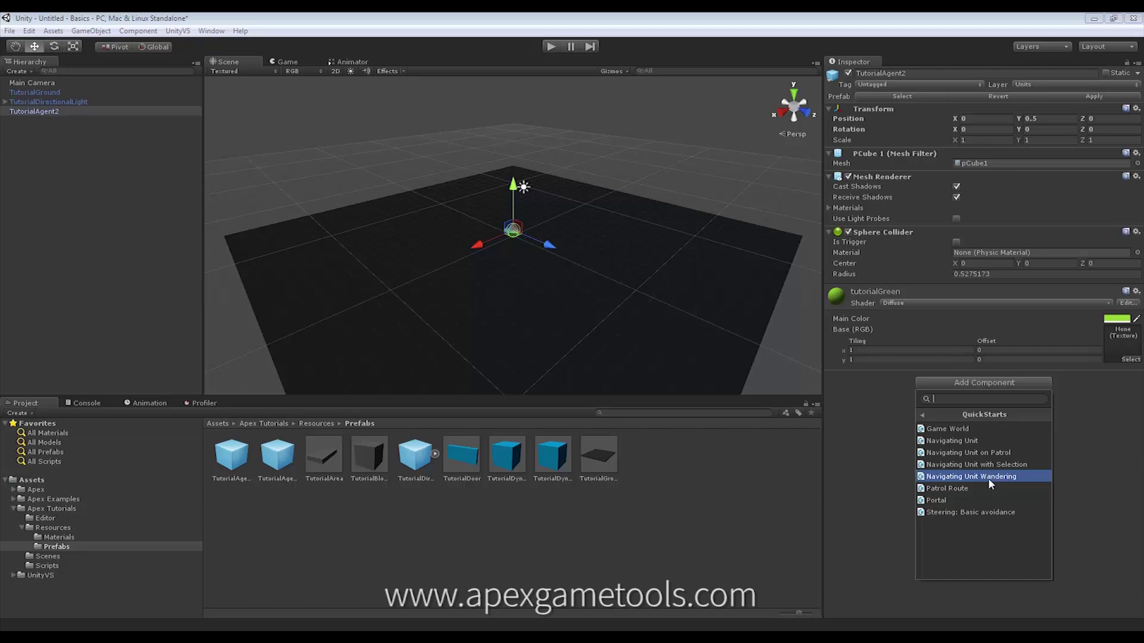
# Add the Navigating Unit with Selection QuickStart, giving TutorialAgent2 Rigidbody, Unit and Steerable Unit components.
pyautogui.click(958, 463)
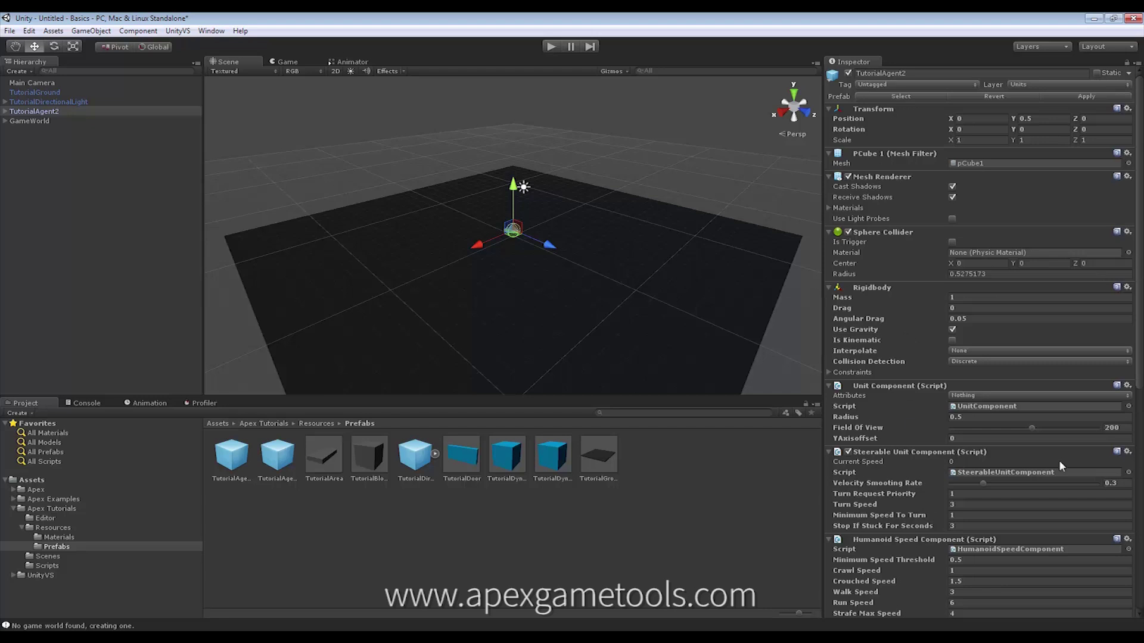
pyautogui.scroll(-1, 1139, 322)
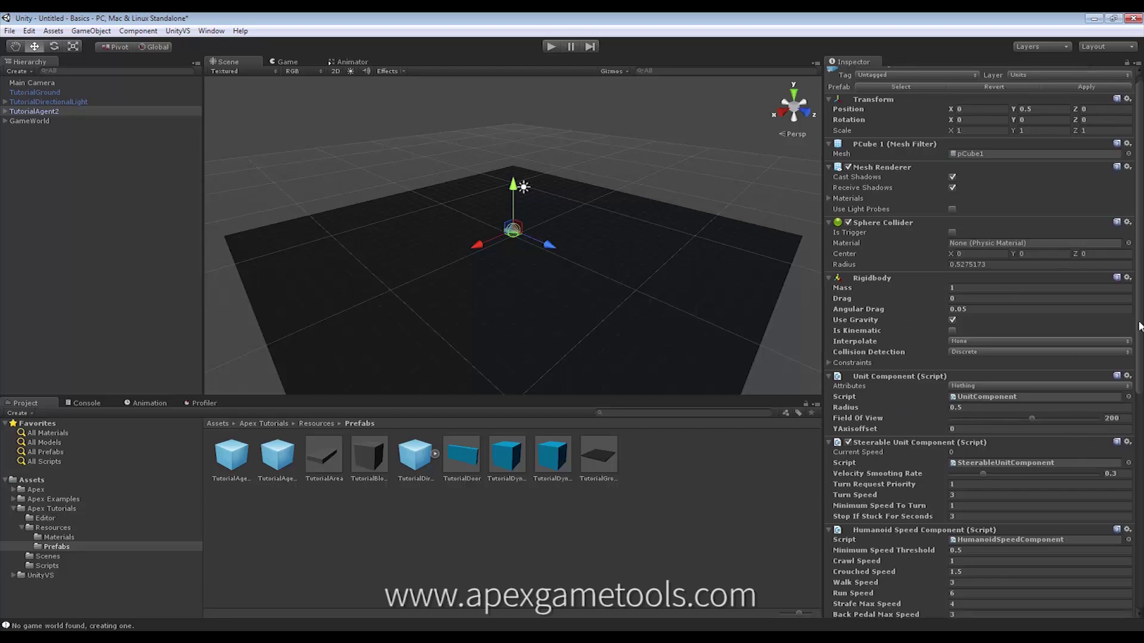
pyautogui.scroll(1, 1139, 321)
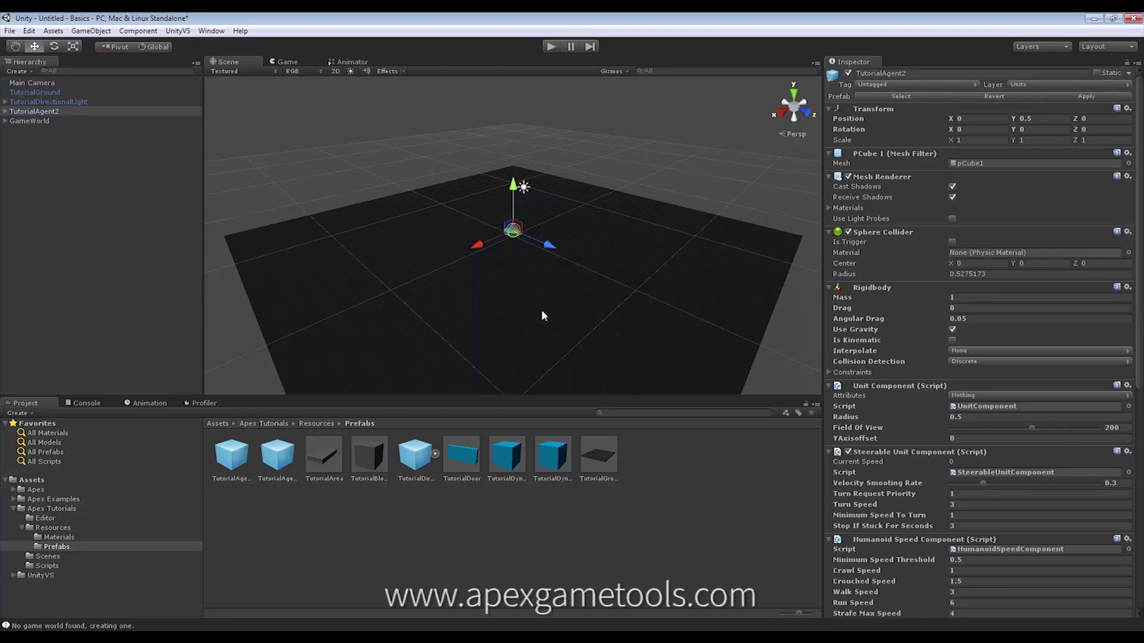
# Frame GameWorld in Top view, show its grid and review the 10 × 10, cell size 2 settings.
pyautogui.doubleClick(29, 121)
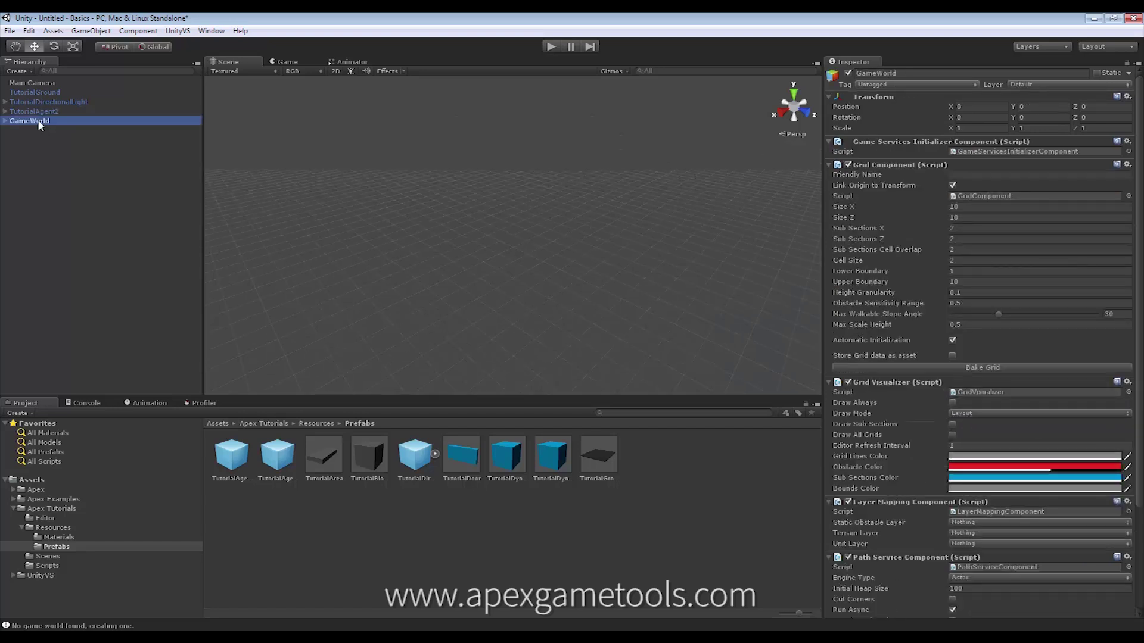
pyautogui.click(793, 94)
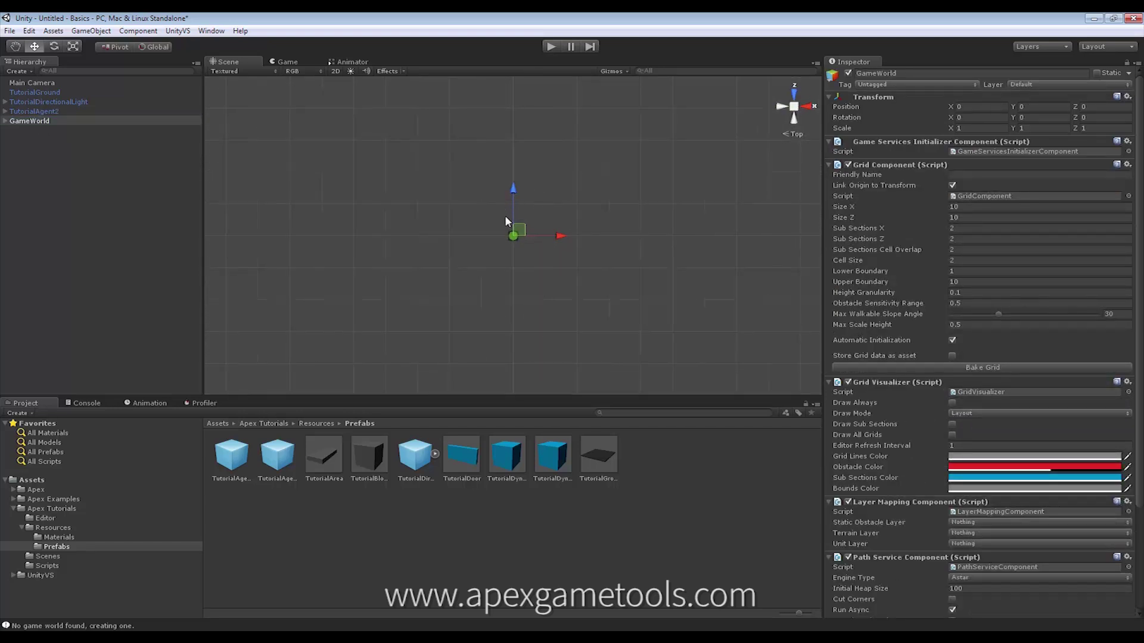
pyautogui.click(517, 233)
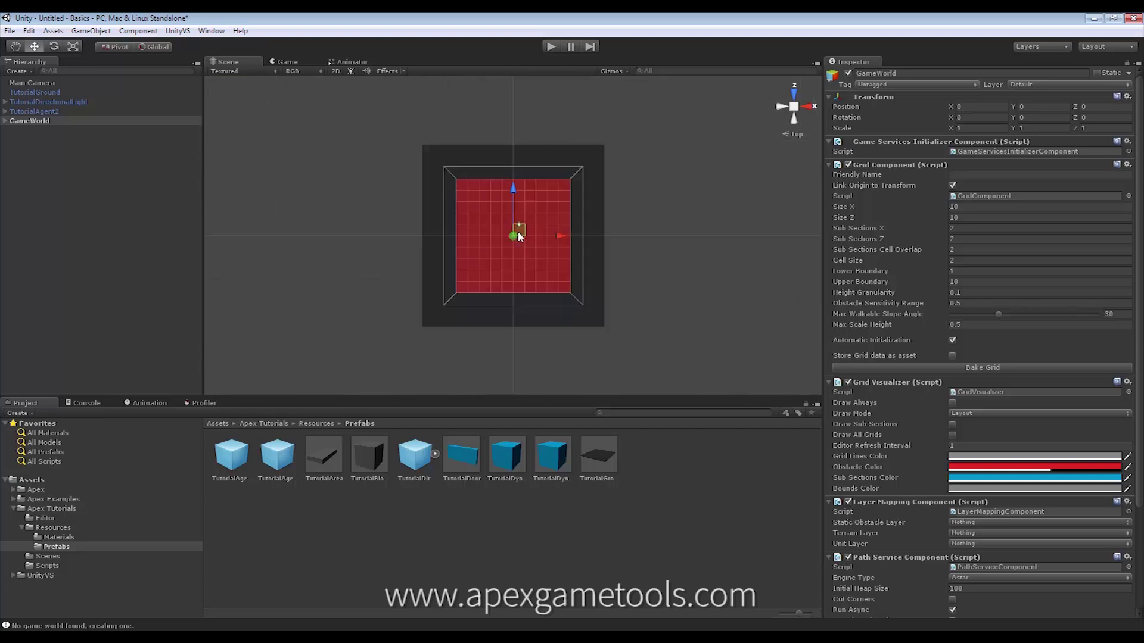
pyautogui.click(6, 122)
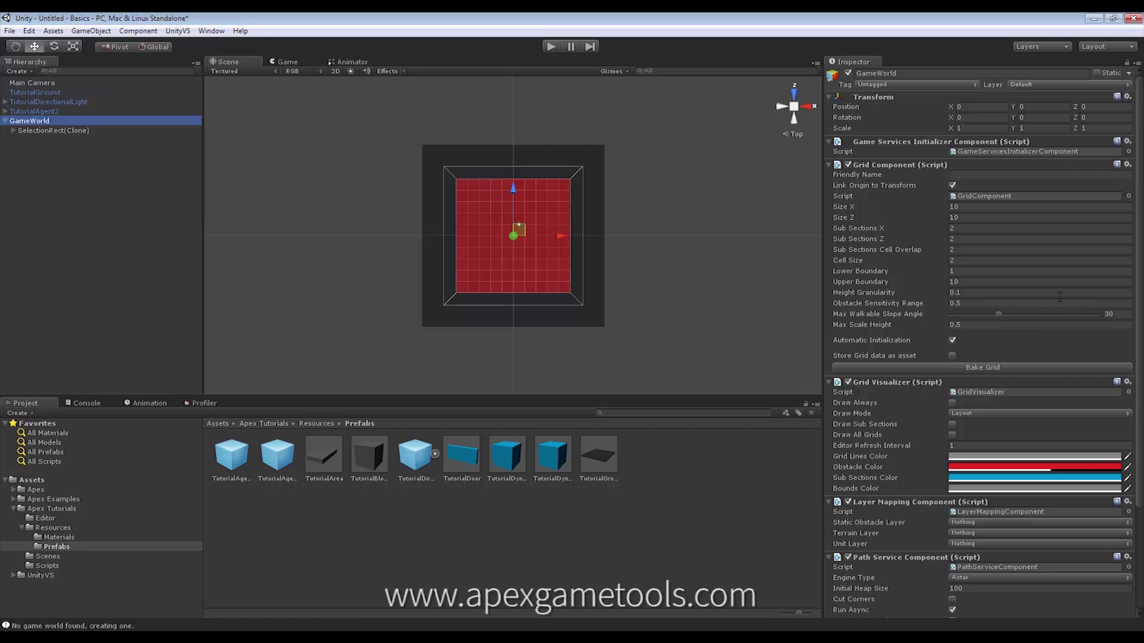
pyautogui.moveTo(1141, 231); pyautogui.dragTo(1139, 334)
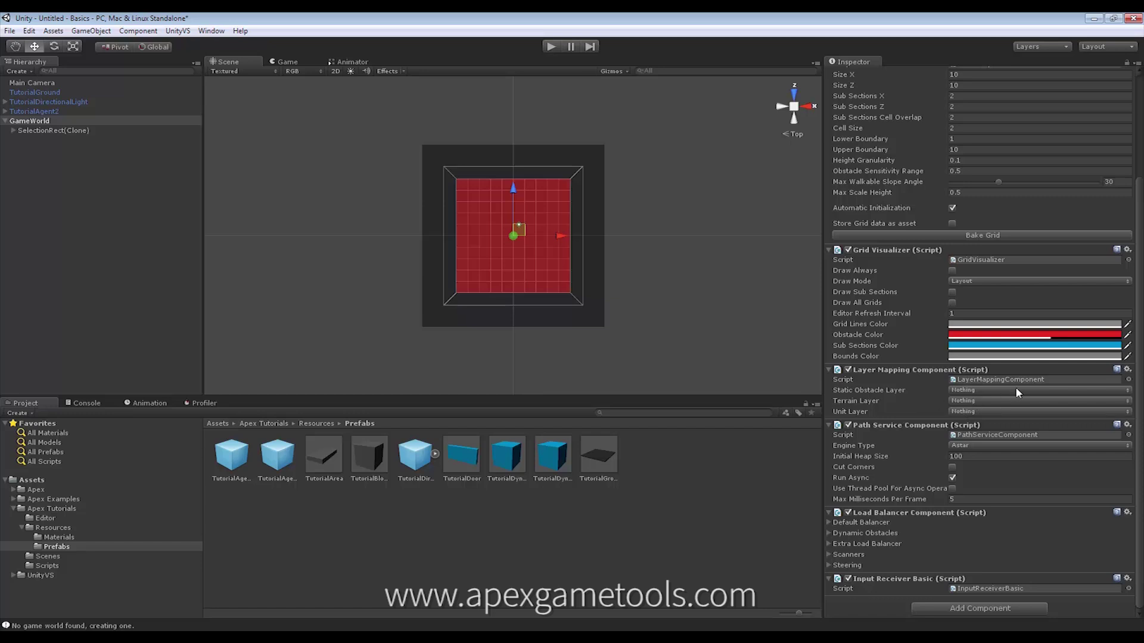
# Check the user layers Blocks, Terrain and Units in Tags and Layers, then reselect GameWorld.
pyautogui.click(1066, 47)
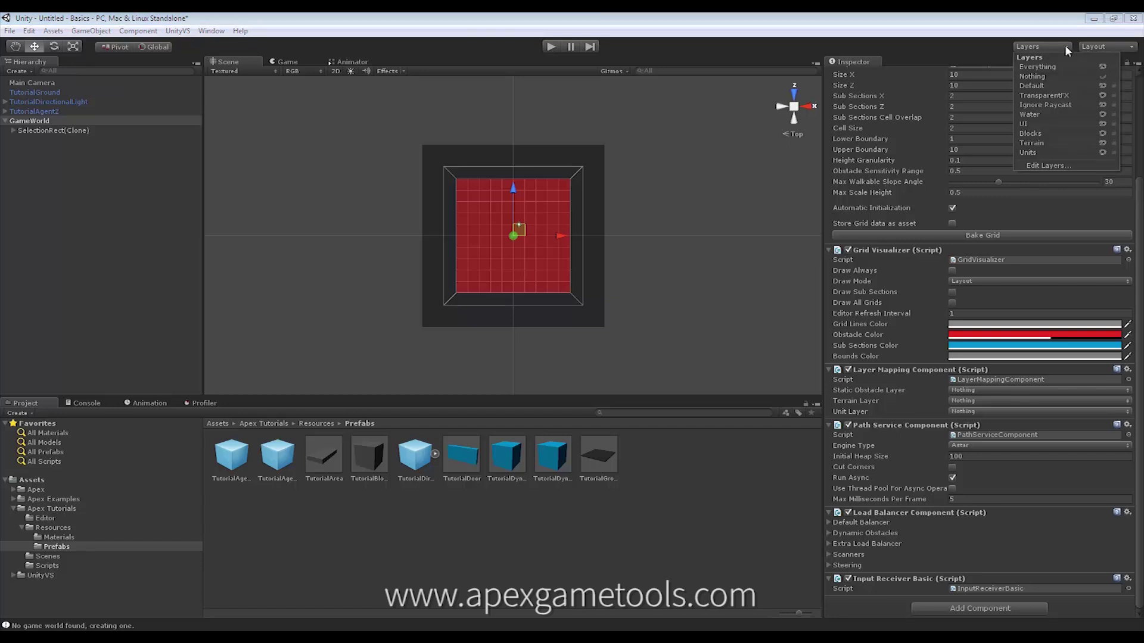
pyautogui.click(1061, 165)
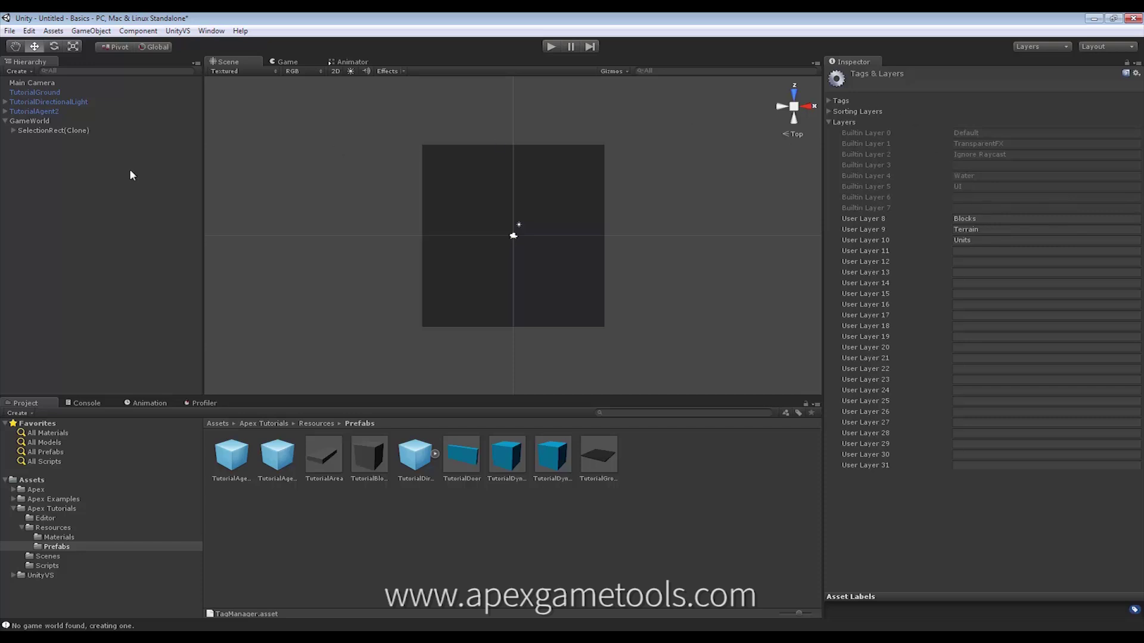
pyautogui.click(27, 121)
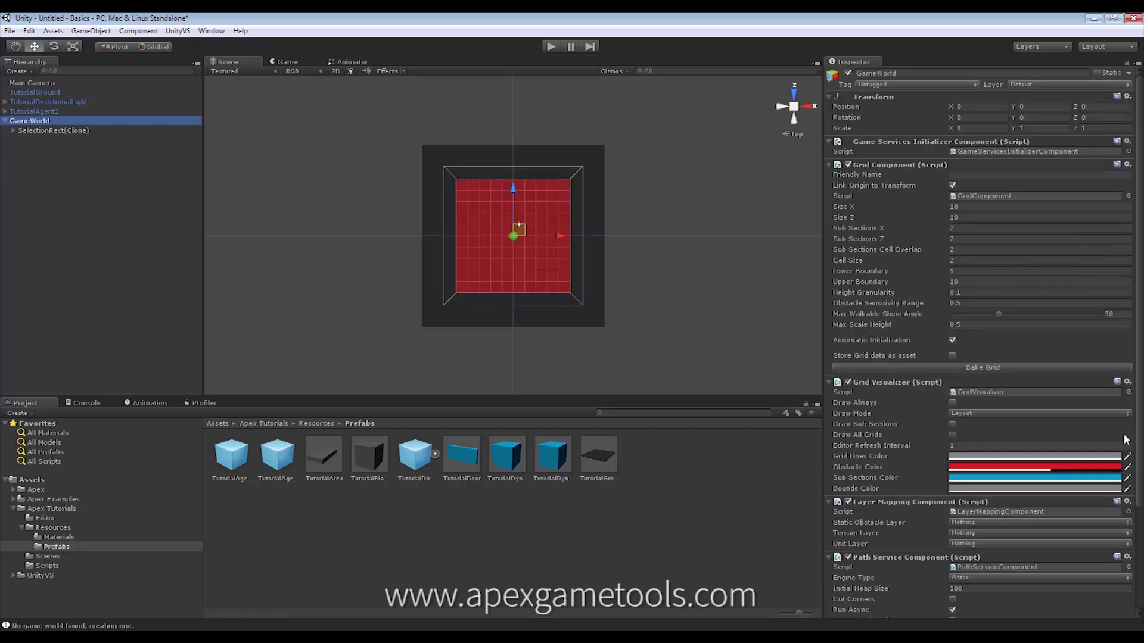
# Set Static Obstacle Layer to Blocks, Terrain Layer to Terrain and Unit Layer to Units.
pyautogui.scroll(-2, 999, 502)
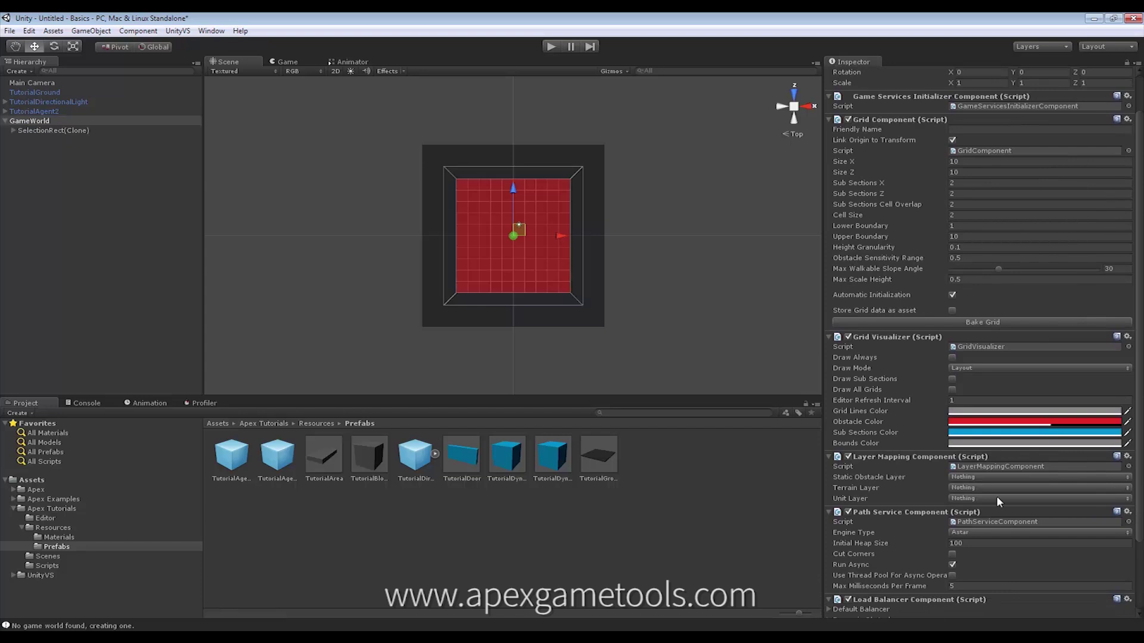
pyautogui.click(989, 478)
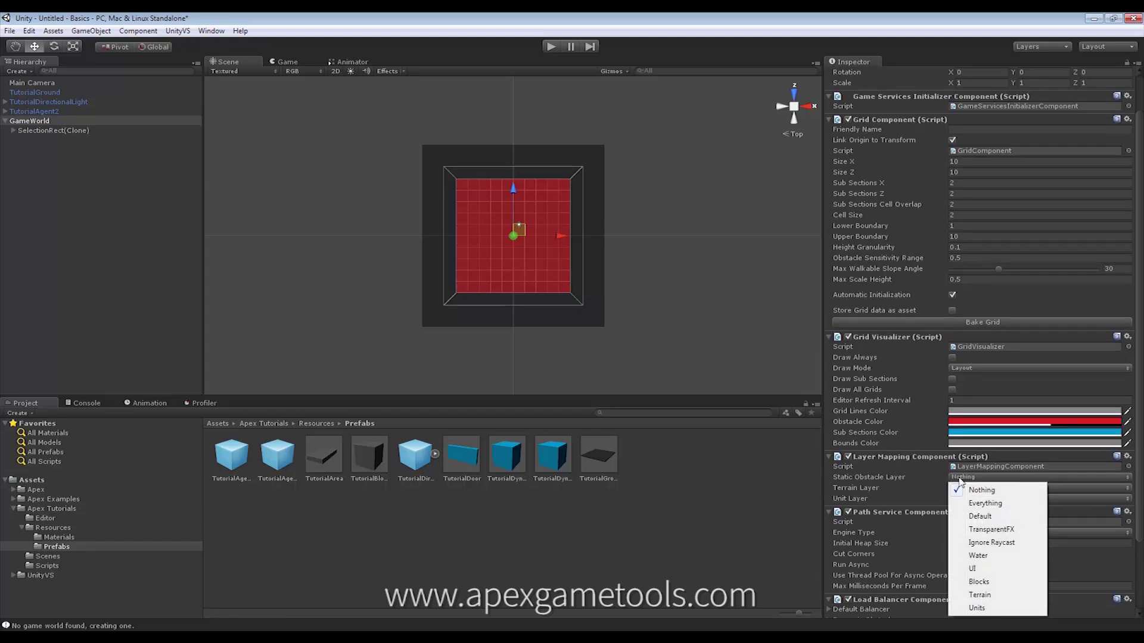
pyautogui.click(983, 583)
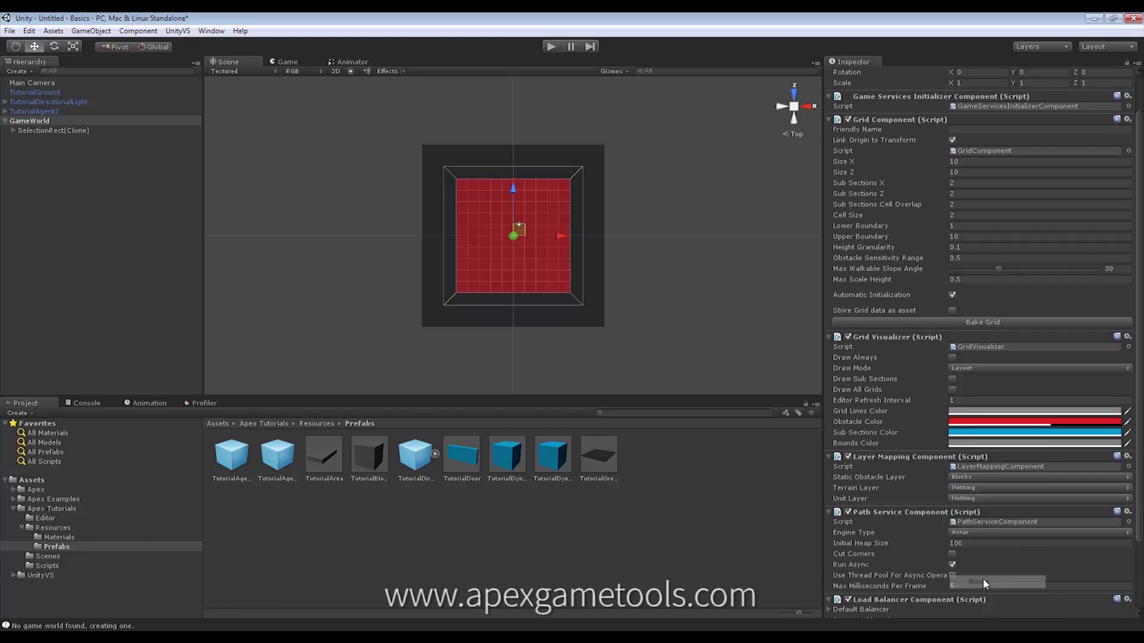
pyautogui.click(971, 488)
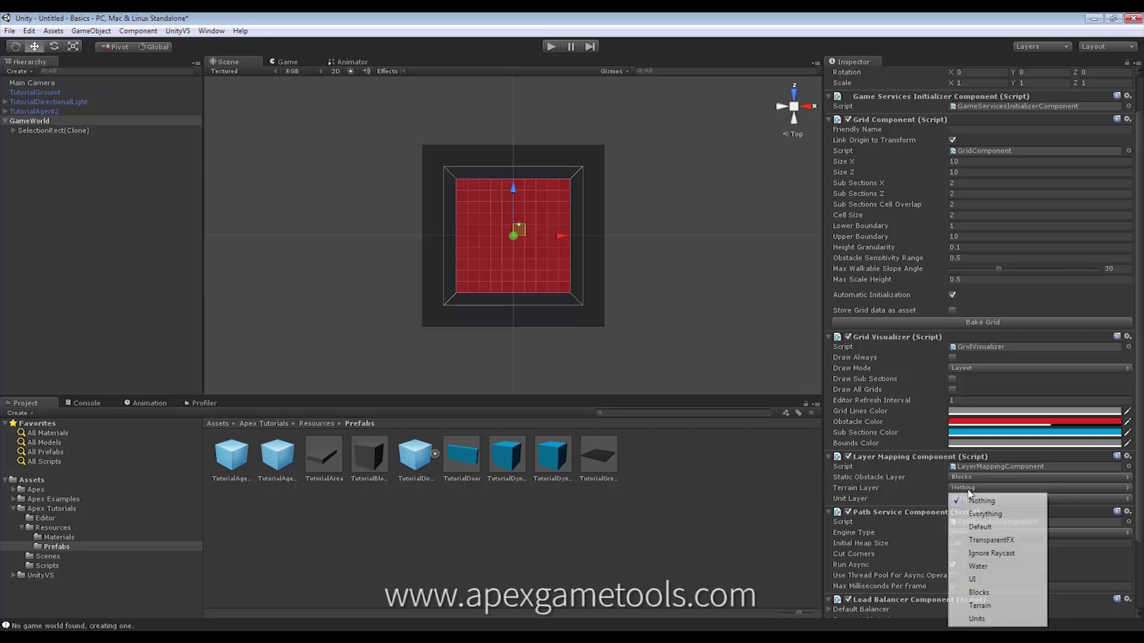
pyautogui.click(980, 605)
pyautogui.click(968, 498)
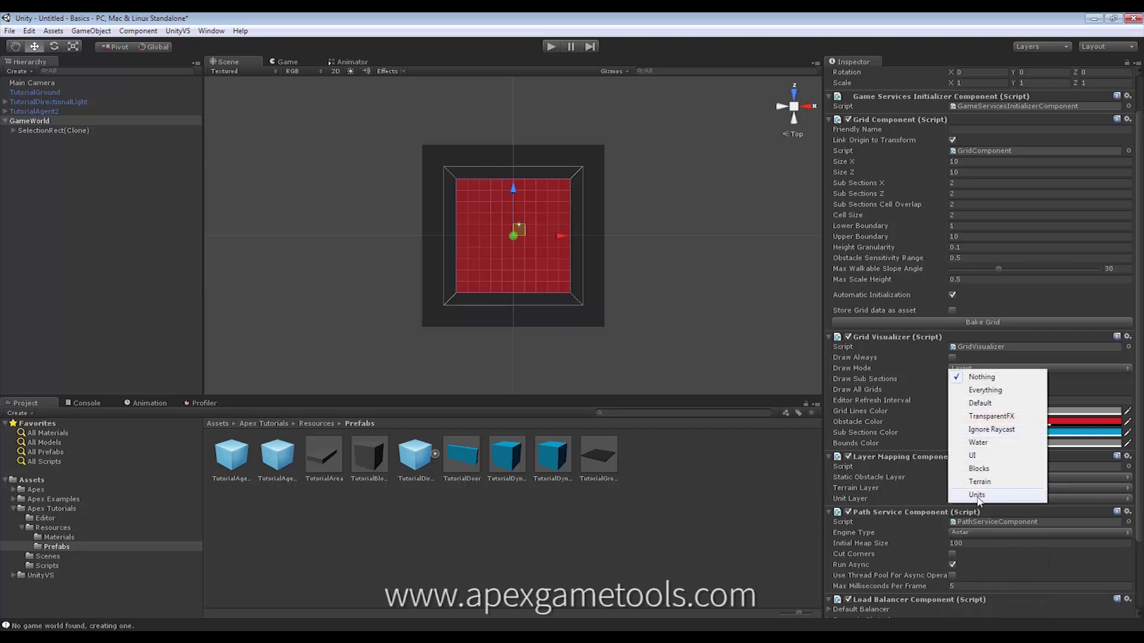
pyautogui.click(973, 495)
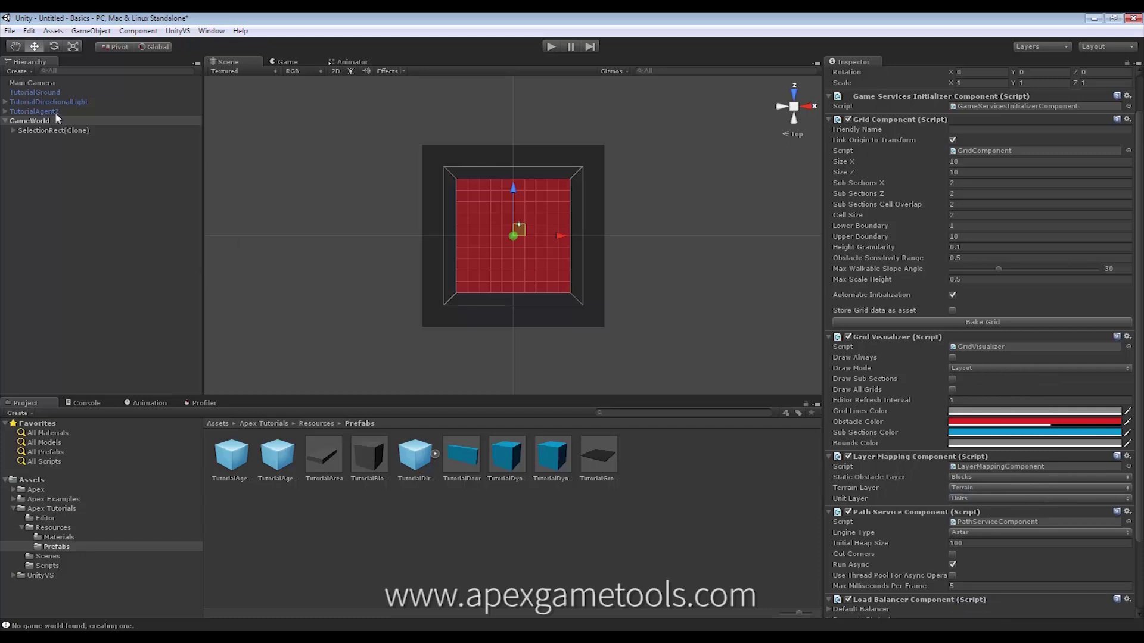
# Put TutorialGround on the Terrain layer, confirm TutorialAgent2 is on Units, and reselect GameWorld.
pyautogui.click(41, 93)
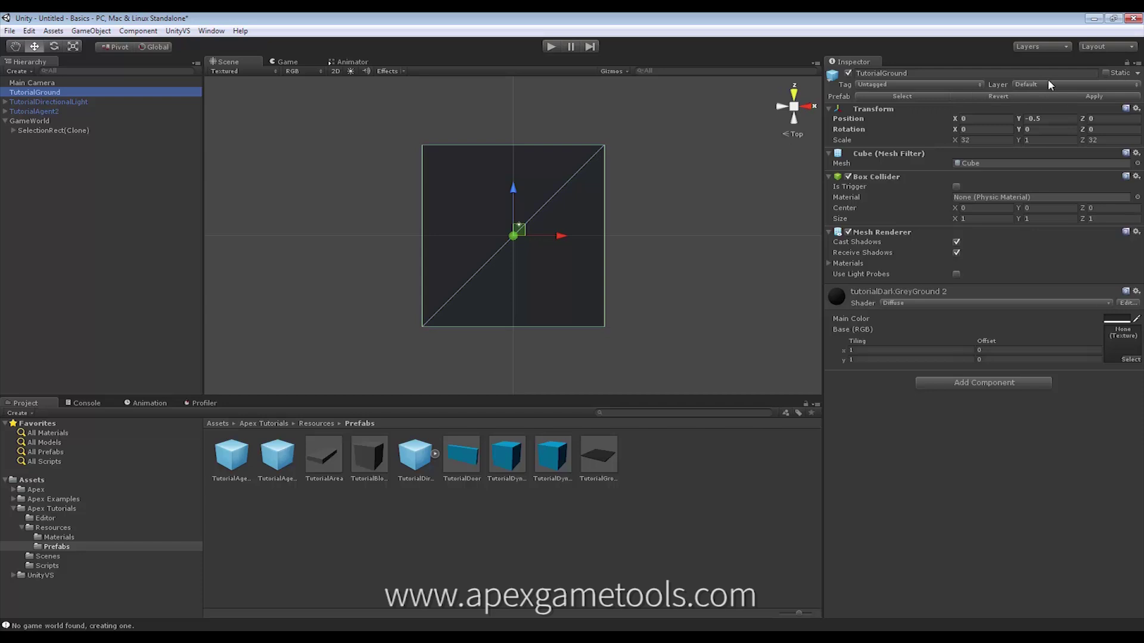
pyautogui.click(1028, 84)
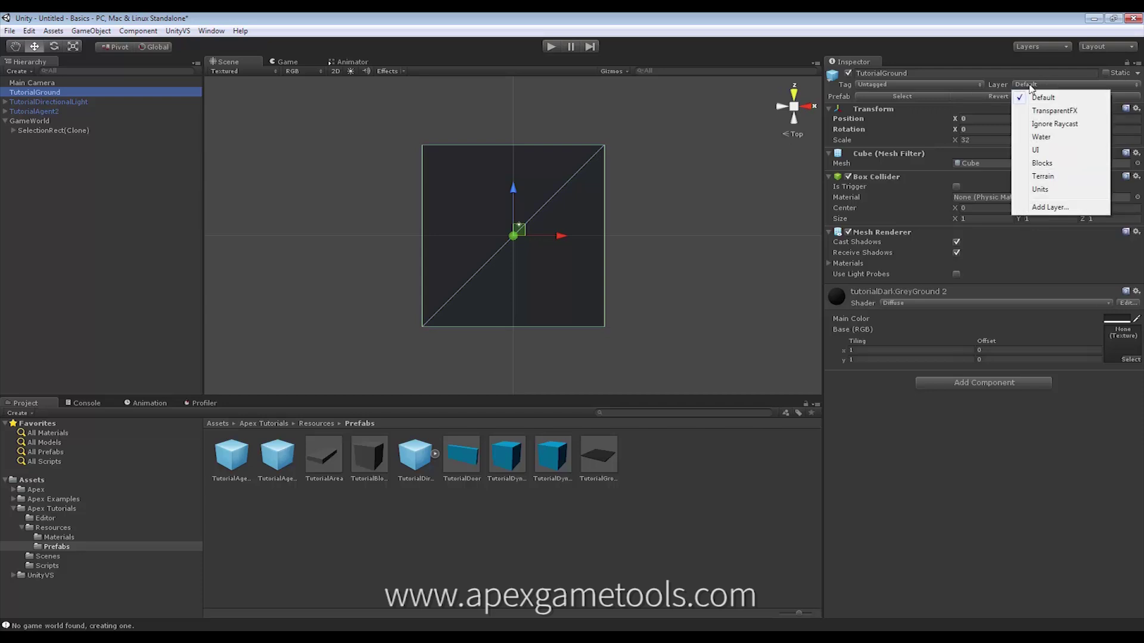
pyautogui.click(1046, 178)
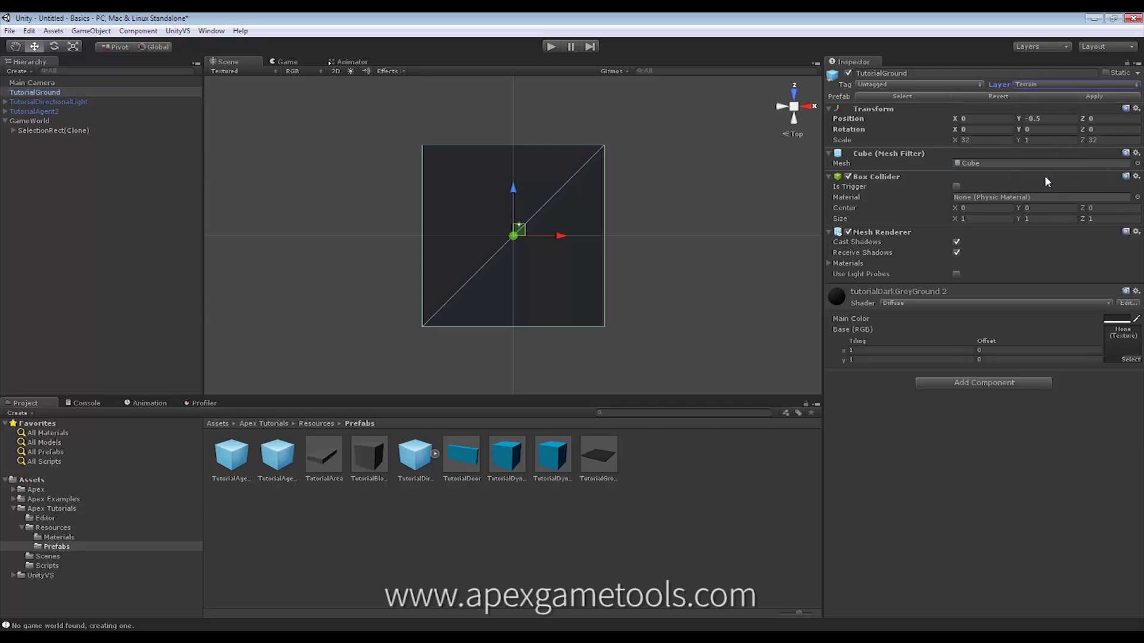
pyautogui.click(43, 113)
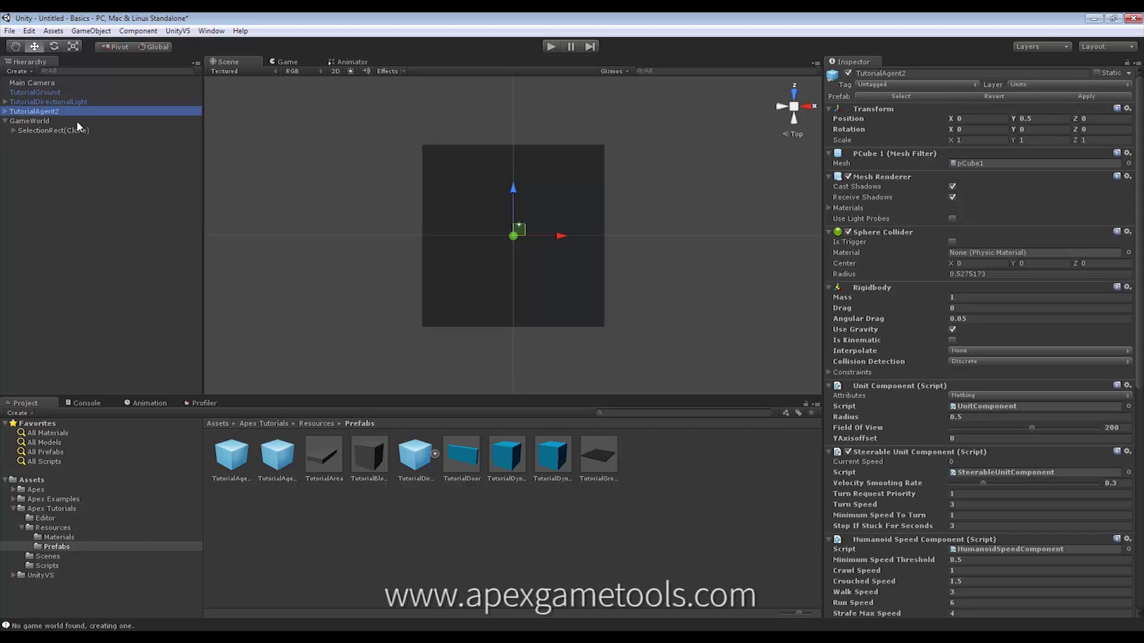
pyautogui.click(38, 121)
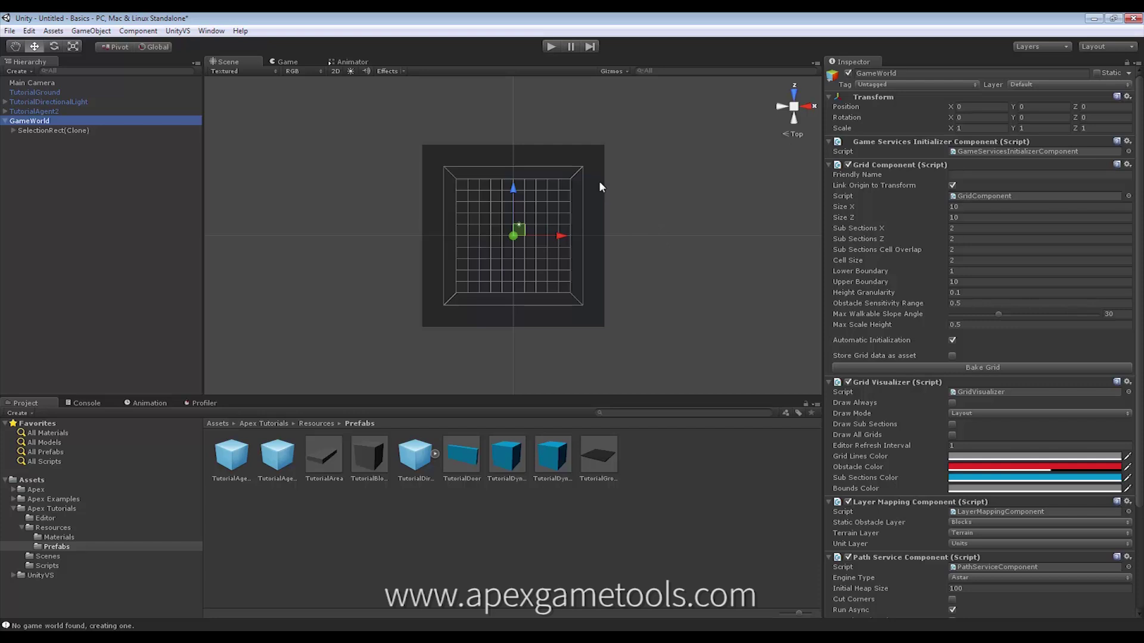
# Enter play mode, box-select the green unit and right-click five grid spots to move it.
pyautogui.click(550, 48)
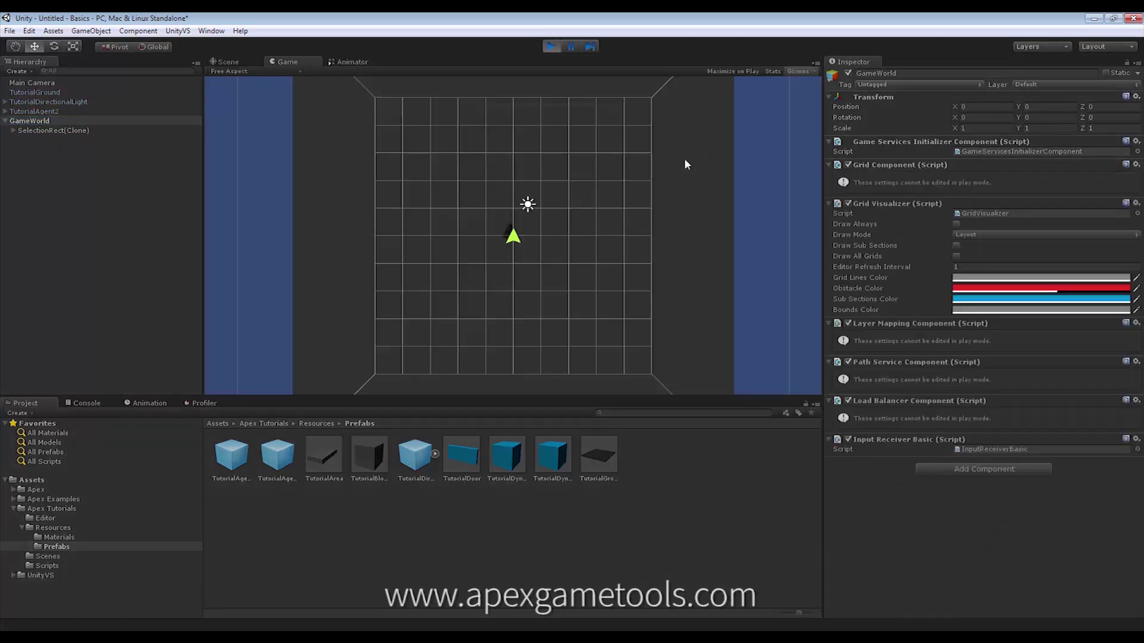
pyautogui.moveTo(448, 188); pyautogui.dragTo(618, 338)
pyautogui.rightClick(423, 111)
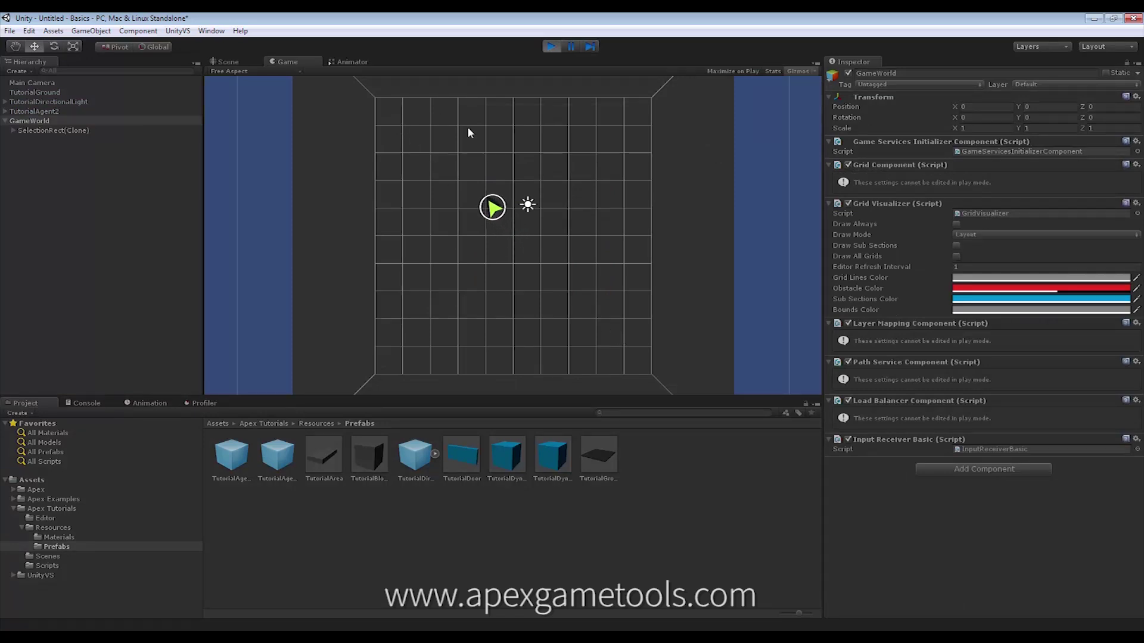
pyautogui.rightClick(601, 136)
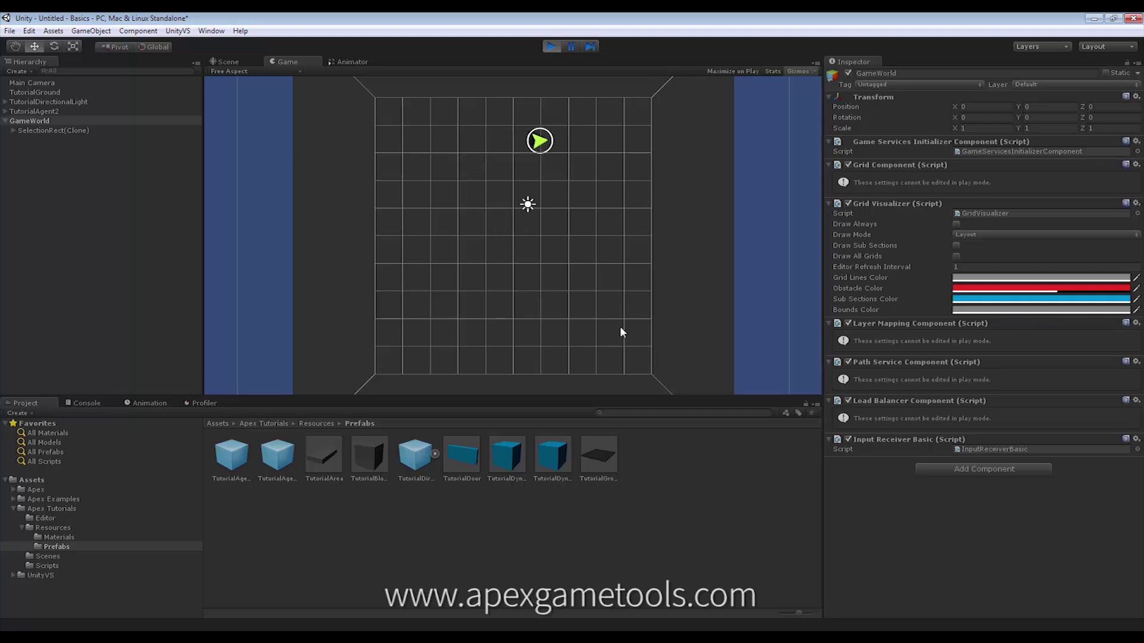
pyautogui.rightClick(680, 242)
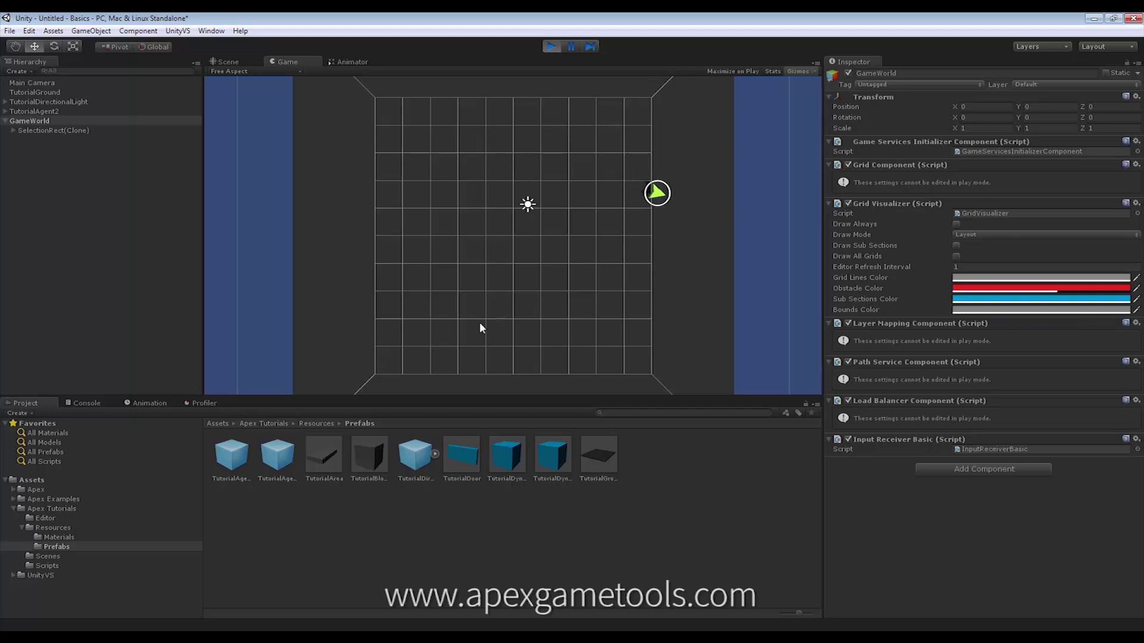
pyautogui.rightClick(688, 352)
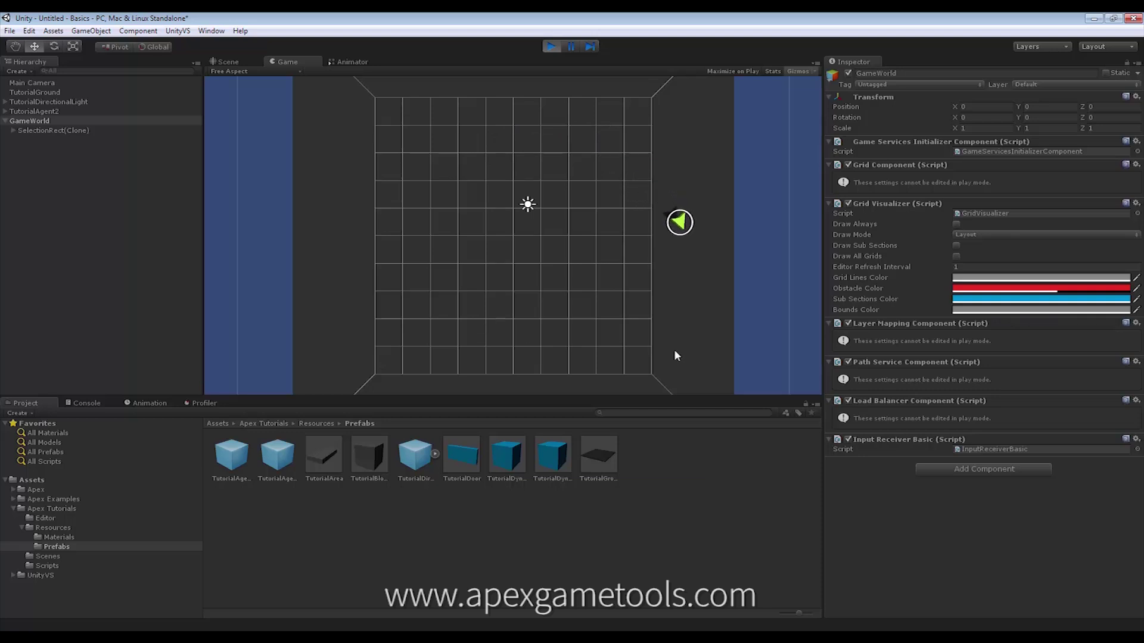
pyautogui.rightClick(532, 264)
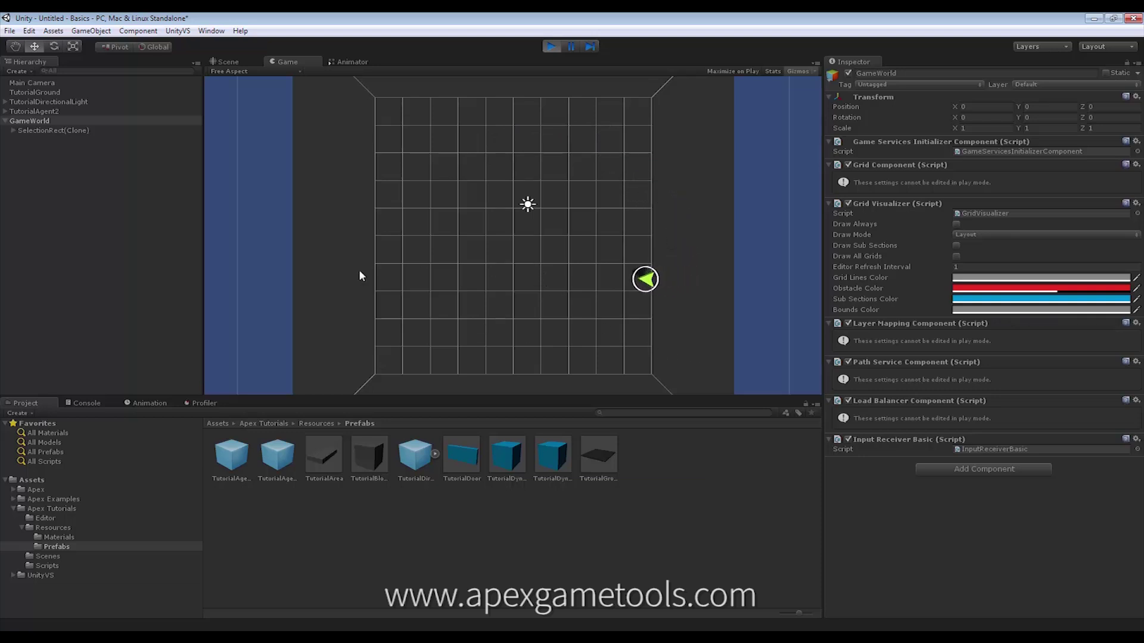